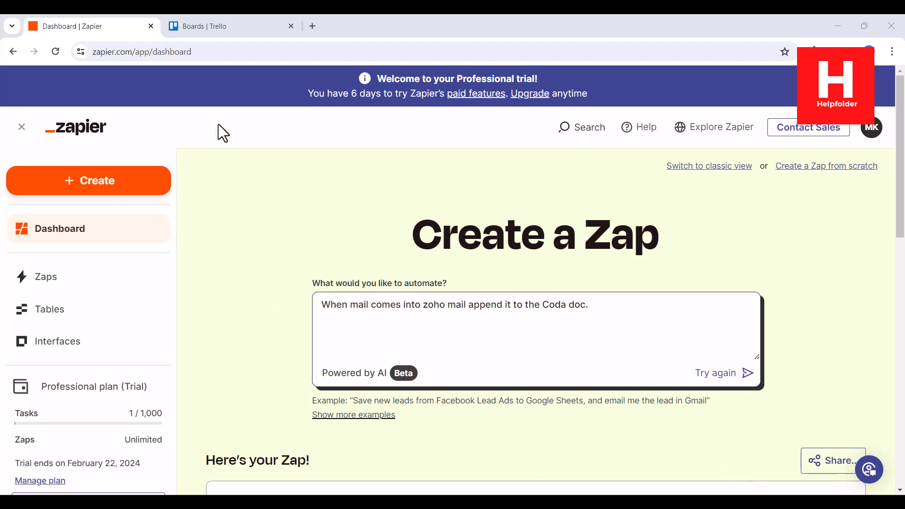
Switch to Trello, open the Automate board and archive the existing card in the Zapier list
click(237, 27)
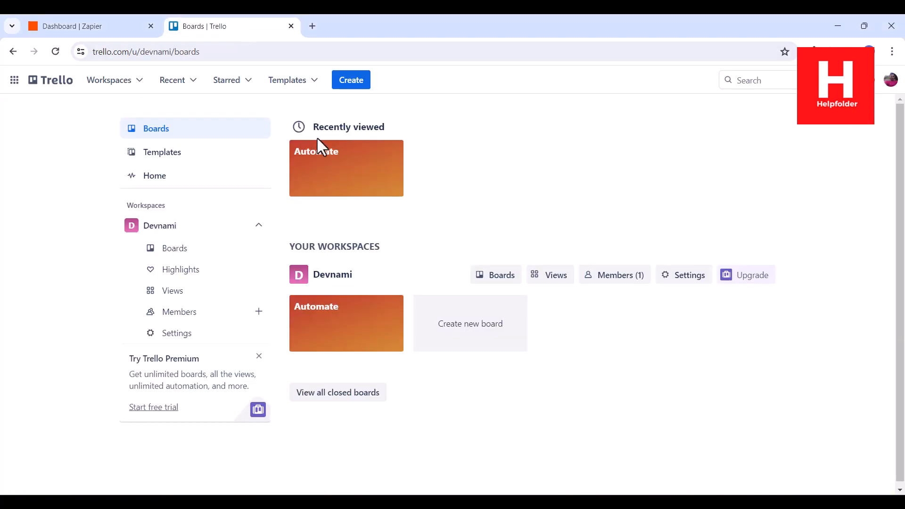
click(340, 332)
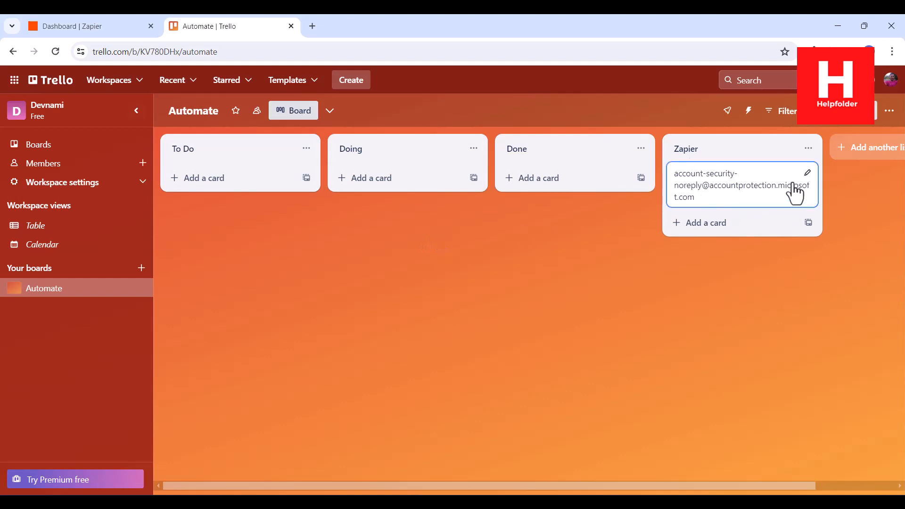
right_click(780, 190)
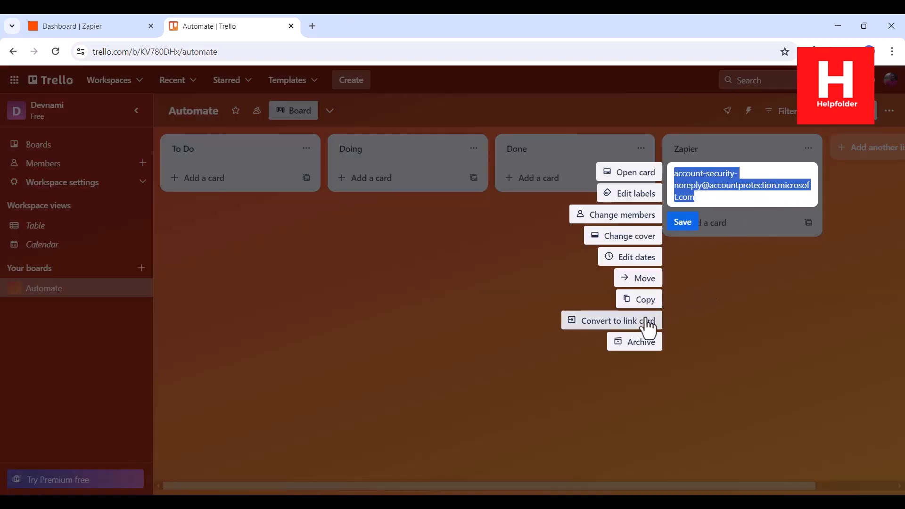
click(647, 342)
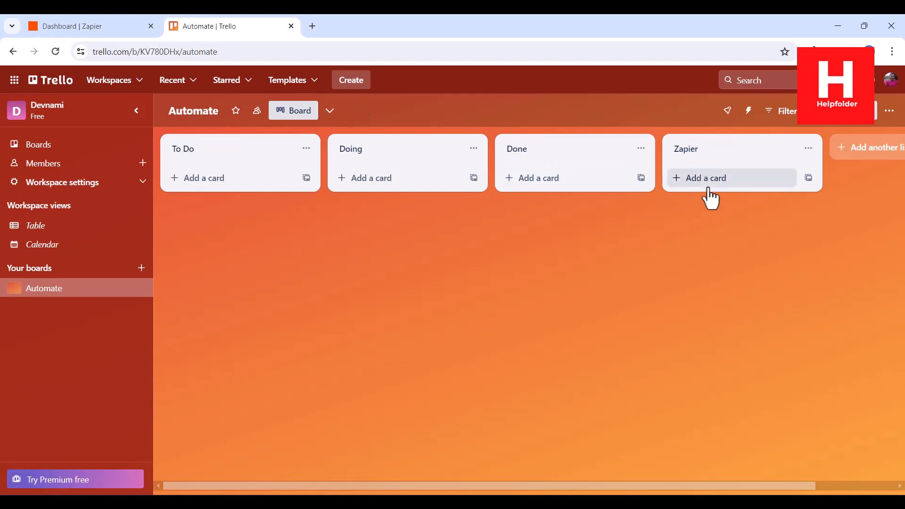
Switch to Zapier, open the Apps page and review the connected apps, looking for Trello and Zoho Mail
click(92, 26)
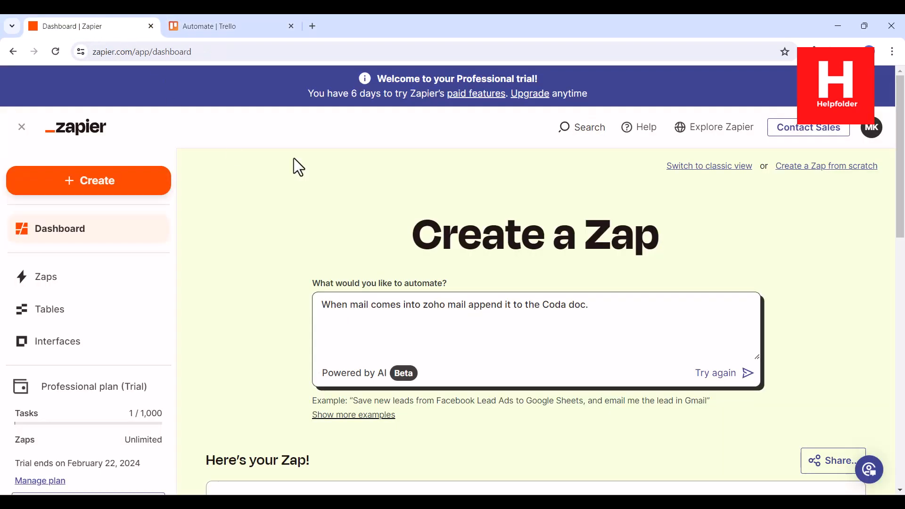
scroll(76, 321, down, 4)
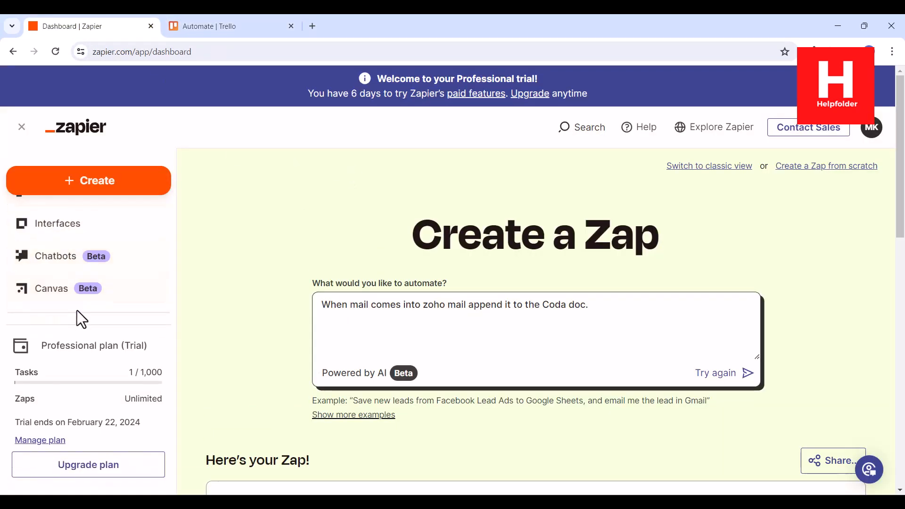
click(64, 286)
click(228, 34)
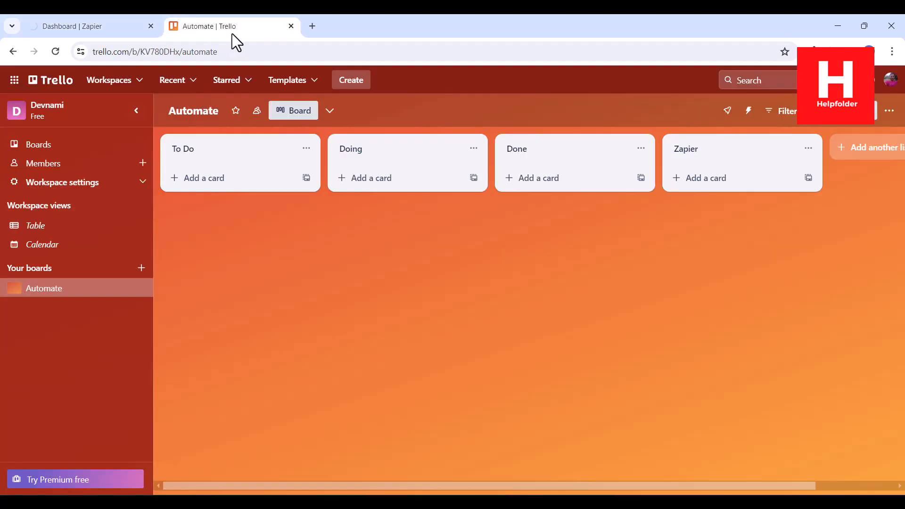
click(103, 29)
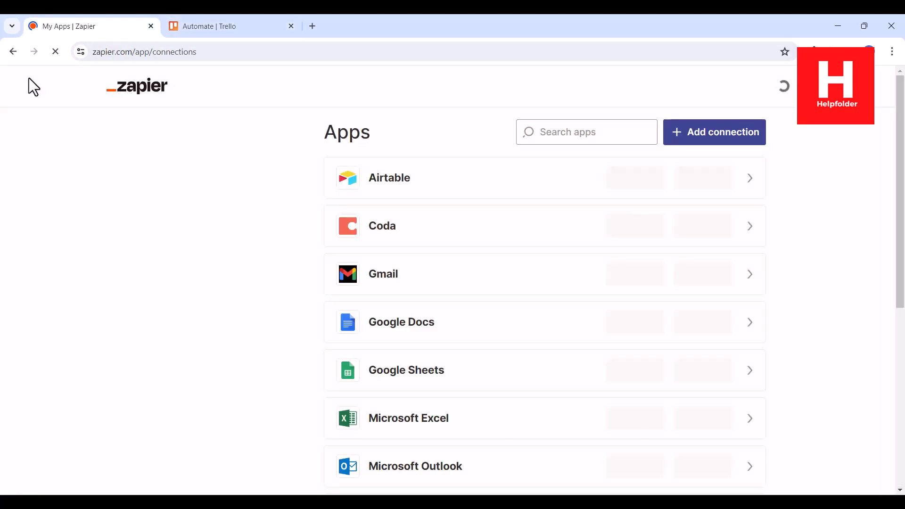
scroll(346, 271, down, 5)
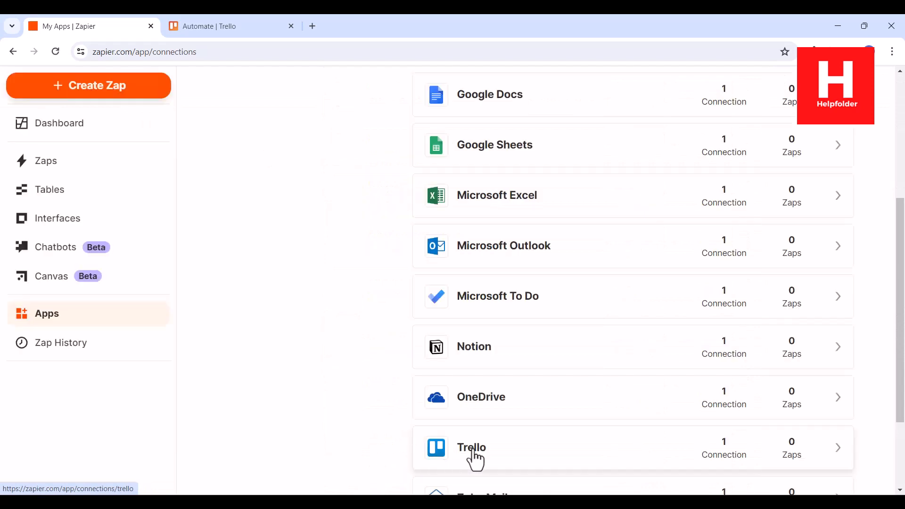
scroll(399, 343, up, 4)
scroll(398, 342, down, 6)
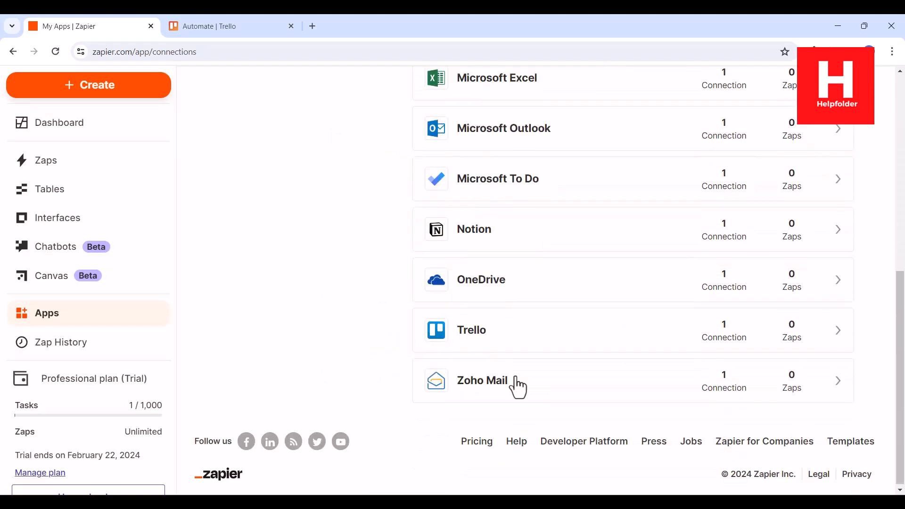
scroll(519, 358, up, 6)
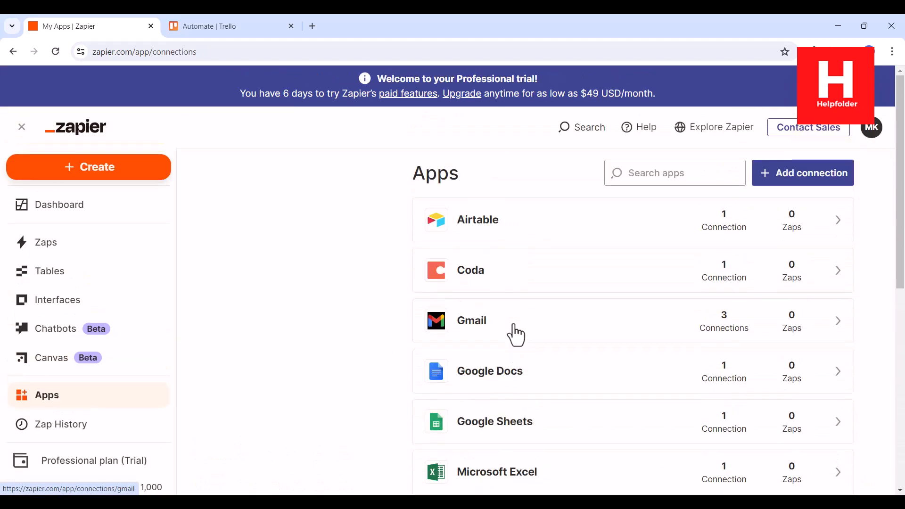
Search the Zapier apps for "zoho" and clear the search term
click(660, 174)
text(z)
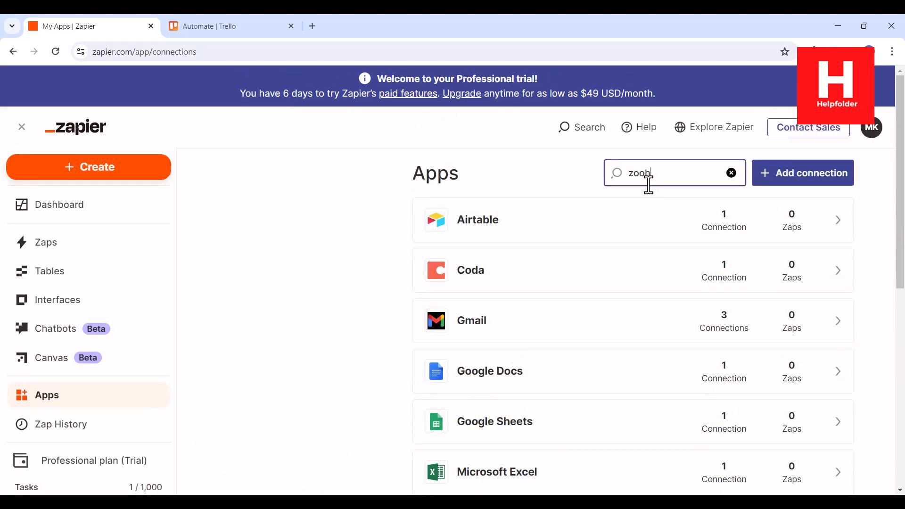
text(oho)
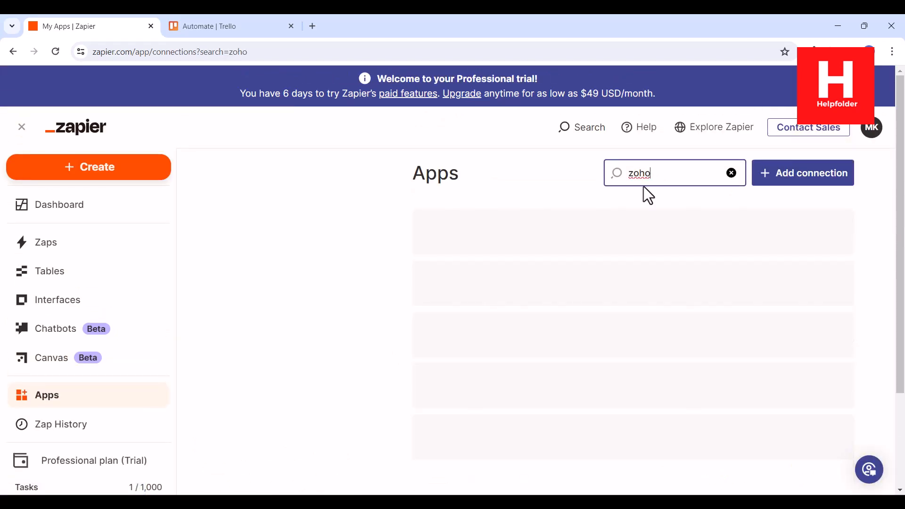
key(BackSpace)
key(BackSpace)
key(BackSpace)
key(BackSpace)
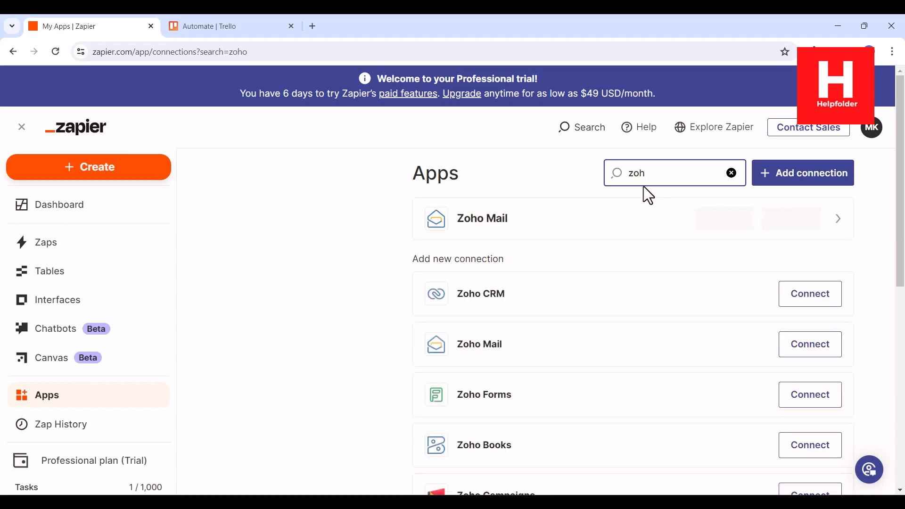
Search the Zapier apps for "trello" and clear the search term
text(trello)
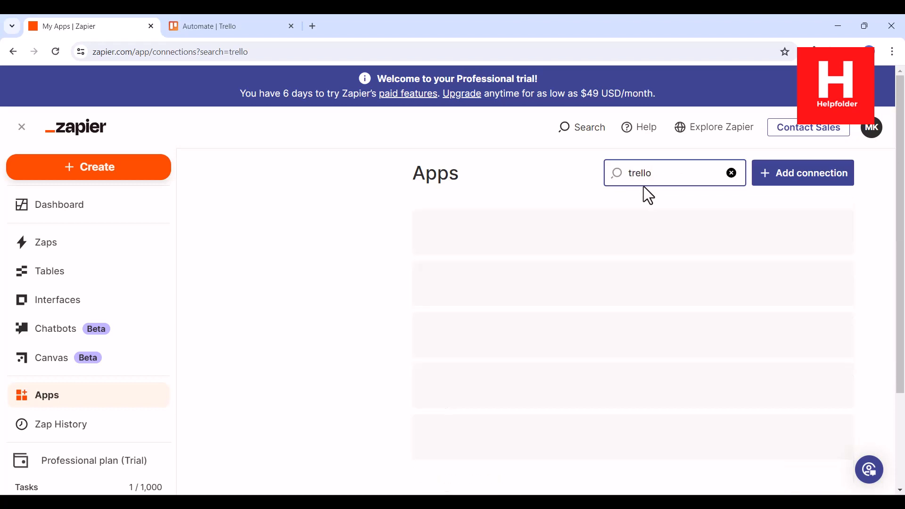
key(BackSpace)
key(BackSpace)
key(BackSpace)
key(BackSpace)
key(BackSpace)
key(BackSpace)
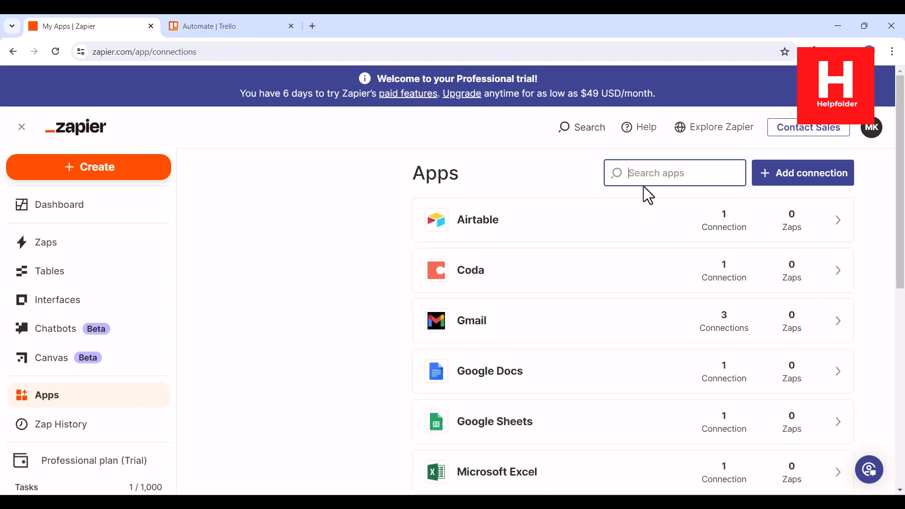
From the dashboard, generate a Zap from the description "When email arrives in zoho mail update it in trello boards card."
click(65, 204)
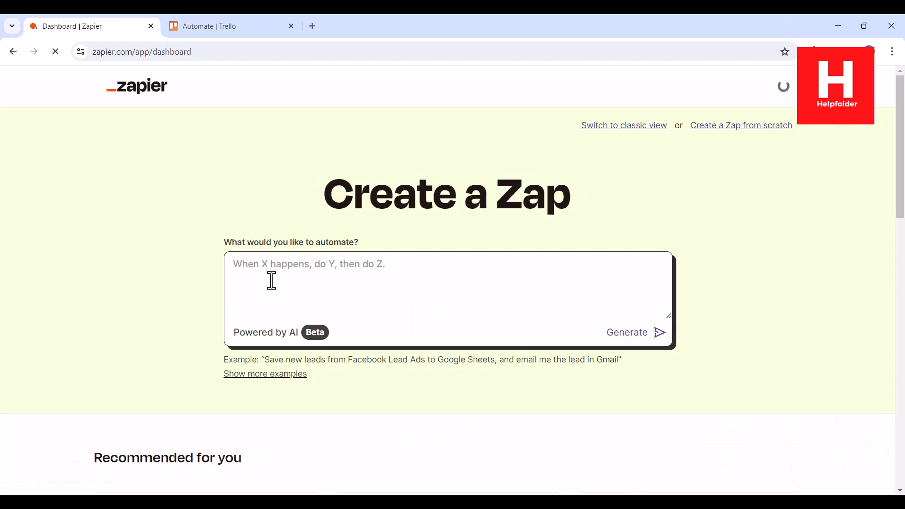
click(269, 278)
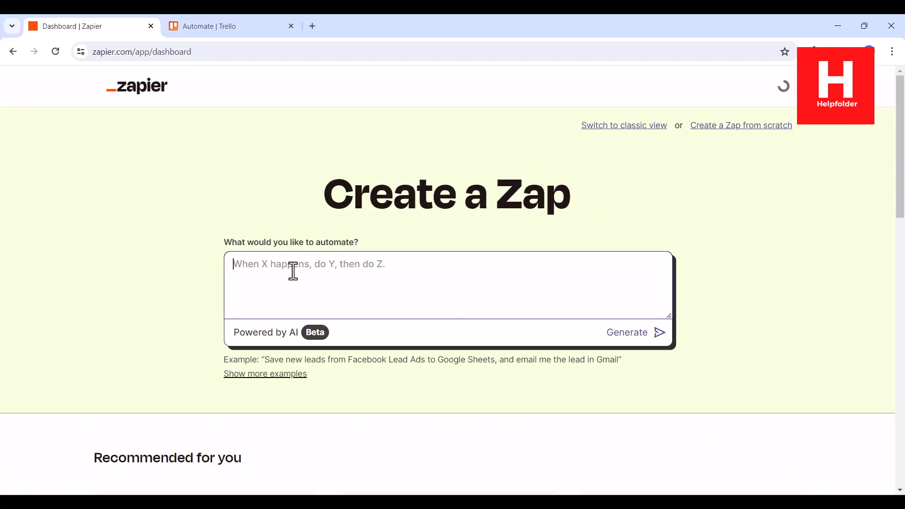
text(When )
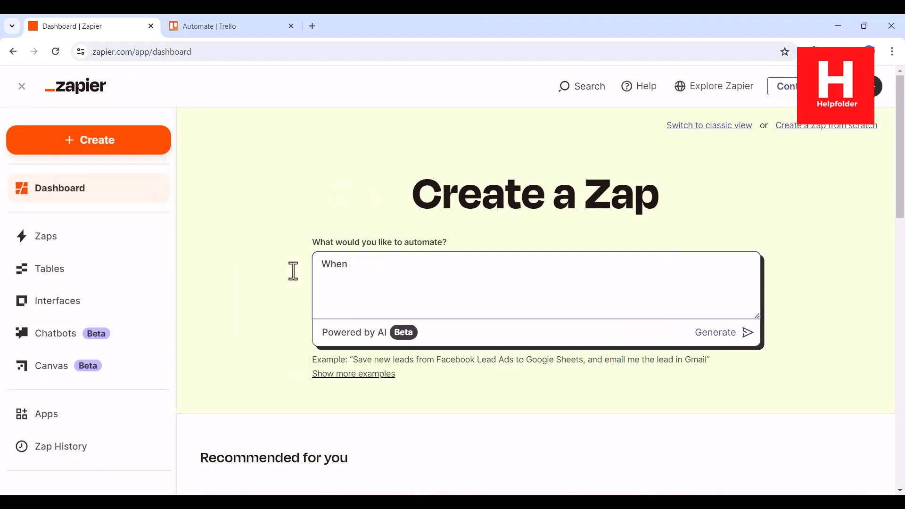
text(email arrives in)
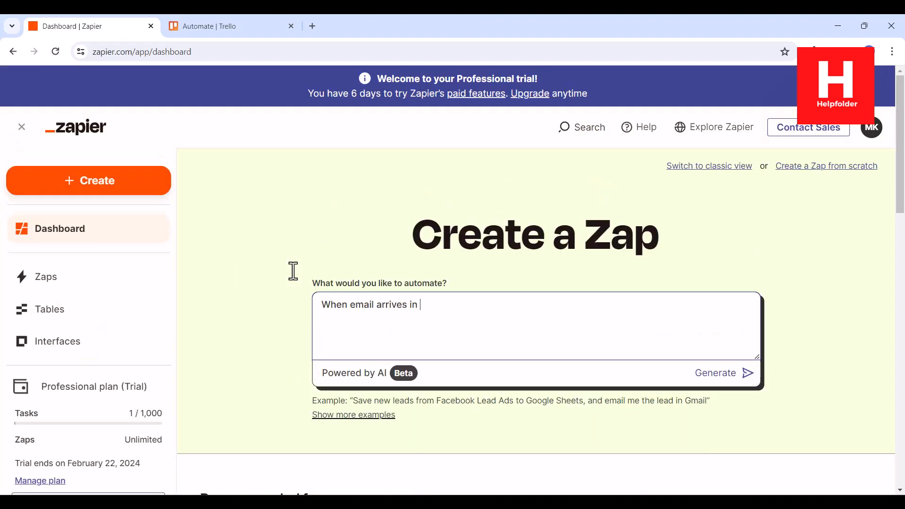
text( zoho mail update it in trello boards card.)
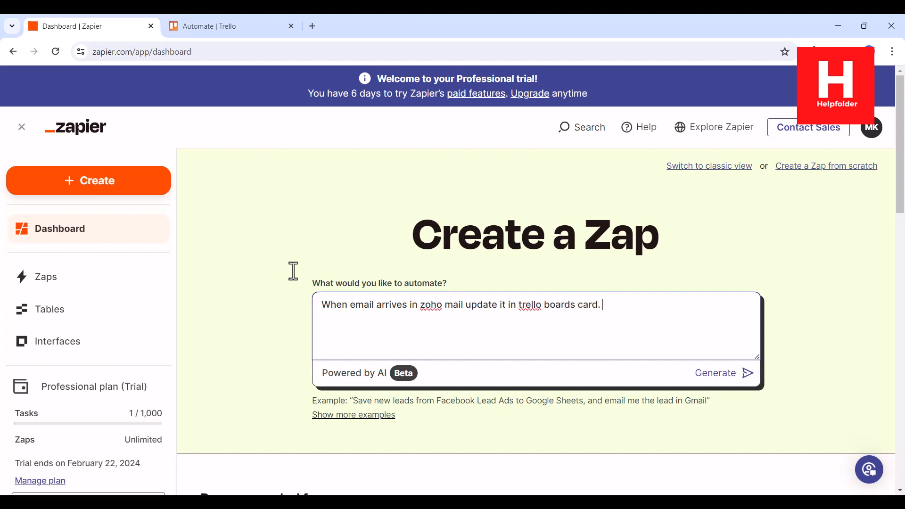
click(727, 375)
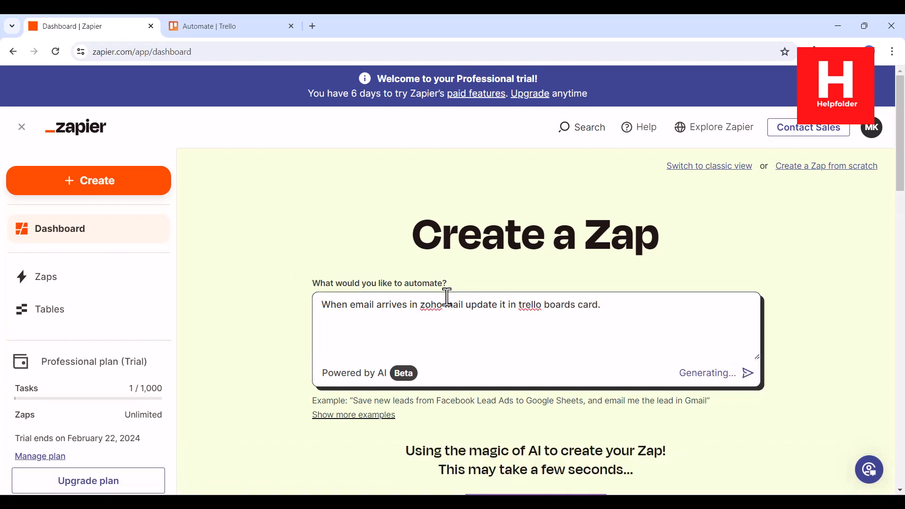
Open the suggested "Sync Zoho Mail with Trello" Zap in the editor and continue past its Zoho Mail account setup
scroll(271, 264, down, 6)
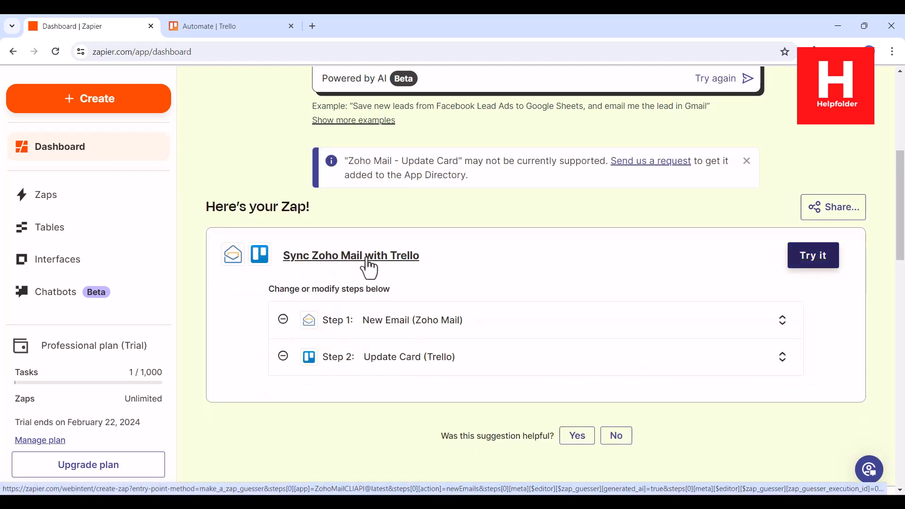
click(810, 256)
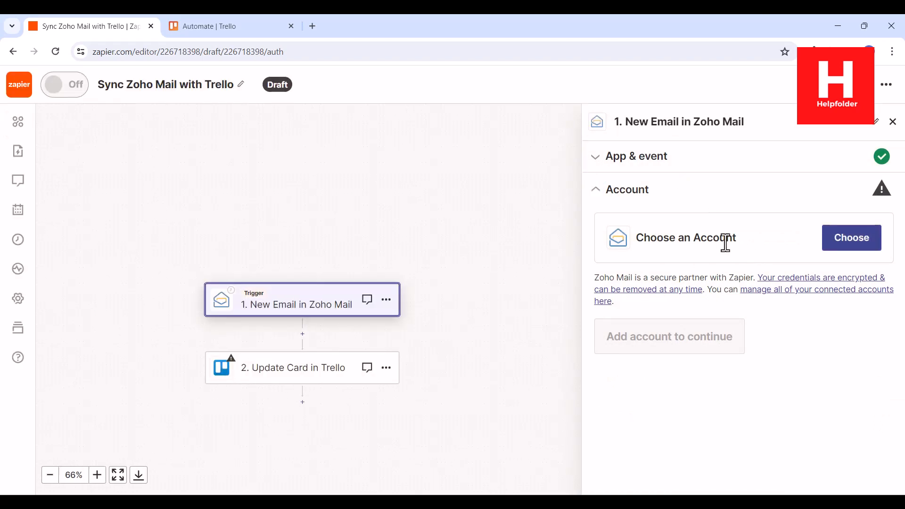
click(653, 348)
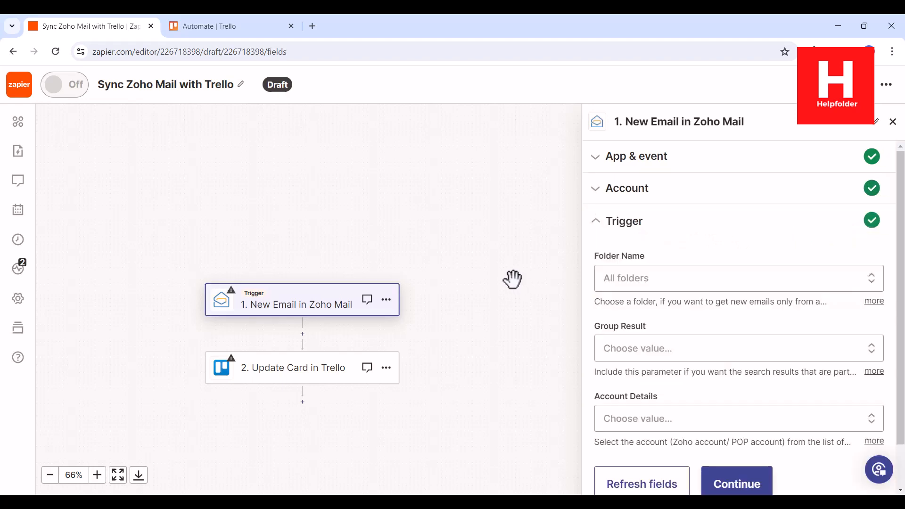
Configure the Zoho Mail trigger with folder Inbox, Group Result Yes and the available mail account, and continue to testing
click(652, 285)
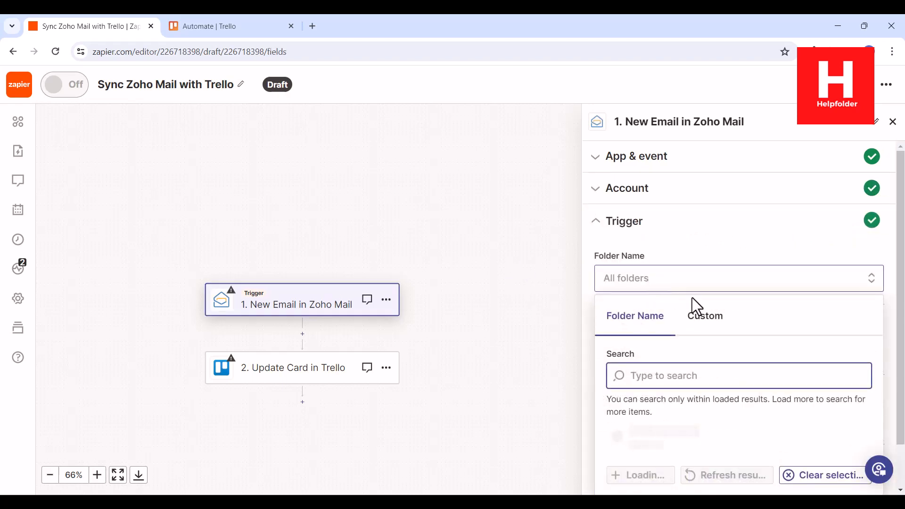
scroll(694, 360, down, 3)
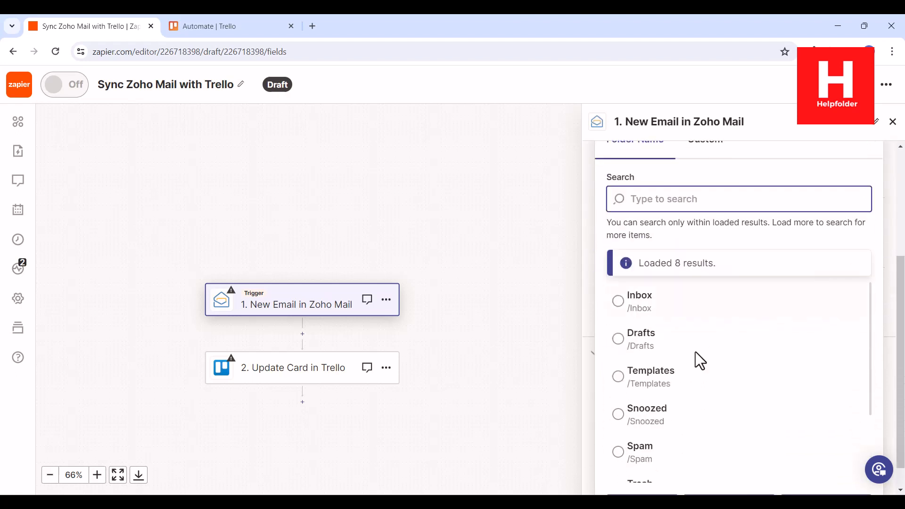
click(640, 306)
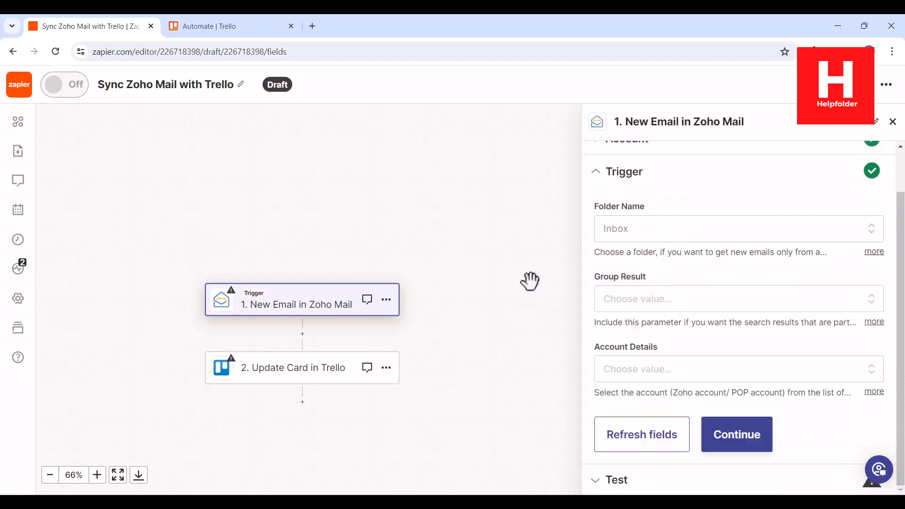
click(651, 304)
click(632, 436)
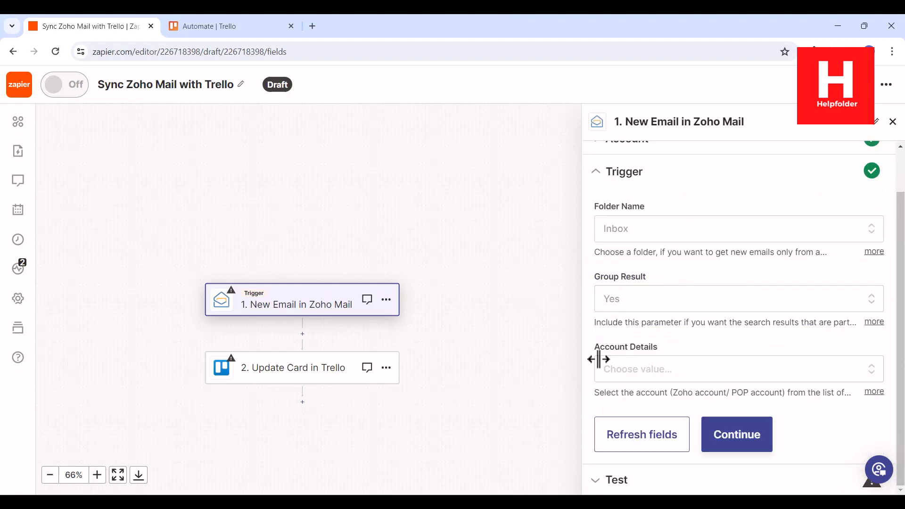
click(660, 375)
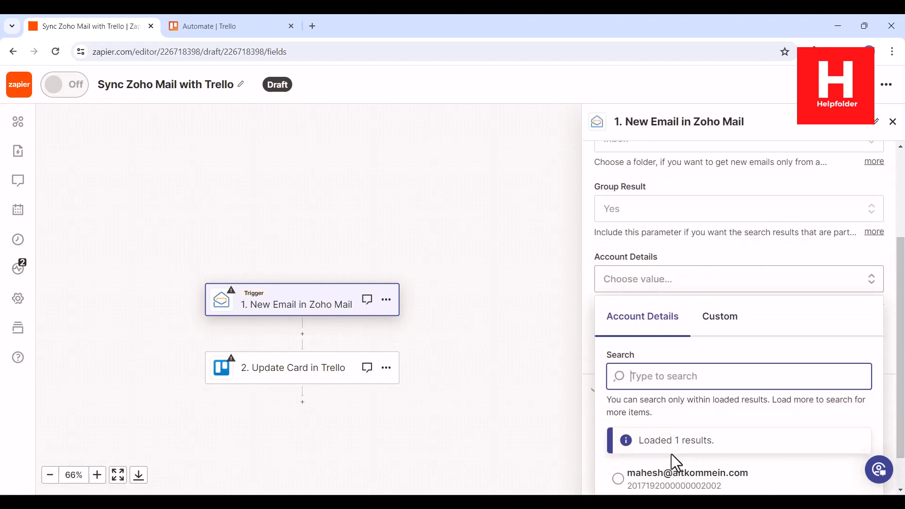
click(666, 448)
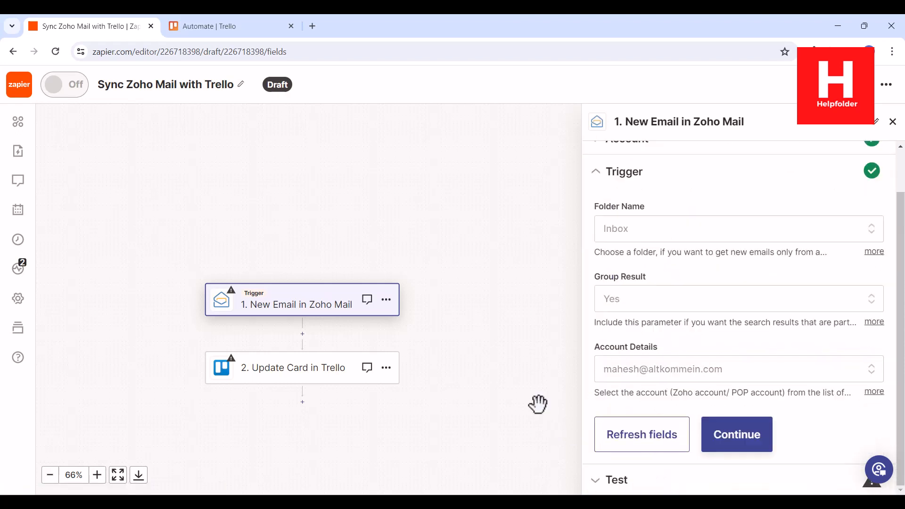
click(724, 432)
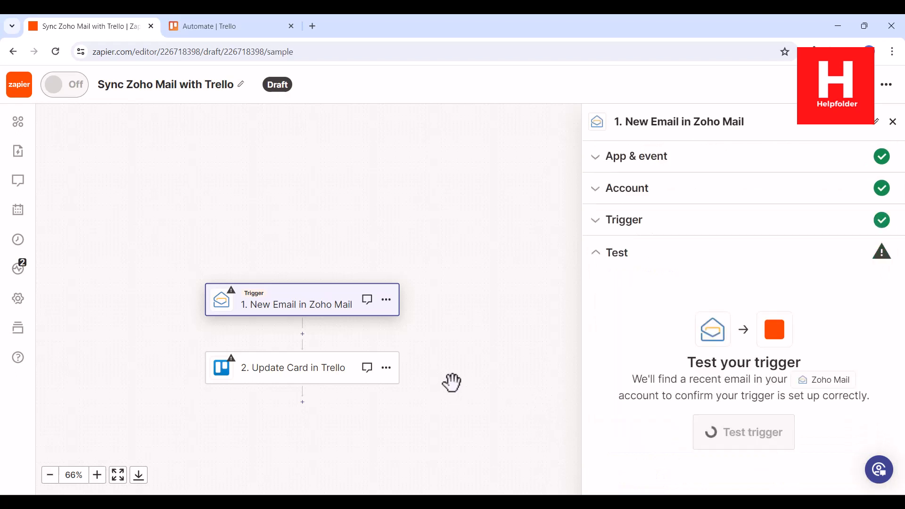
Test the Zoho Mail trigger, choose the Email A record as the sample, and continue to the Trello action
click(744, 432)
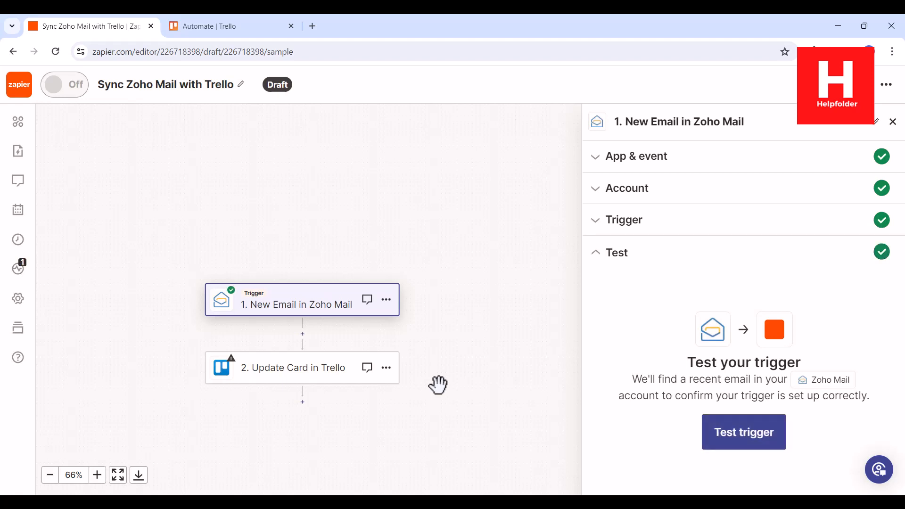
scroll(778, 307, down, 4)
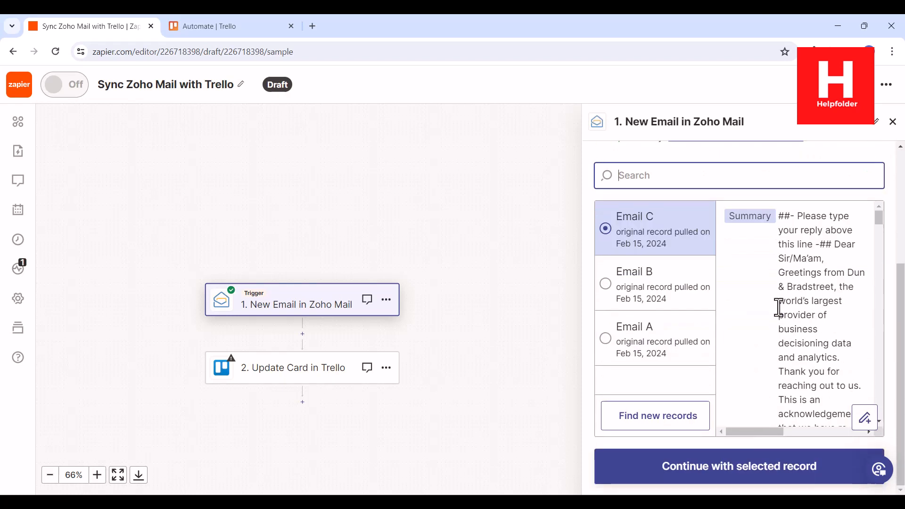
click(664, 351)
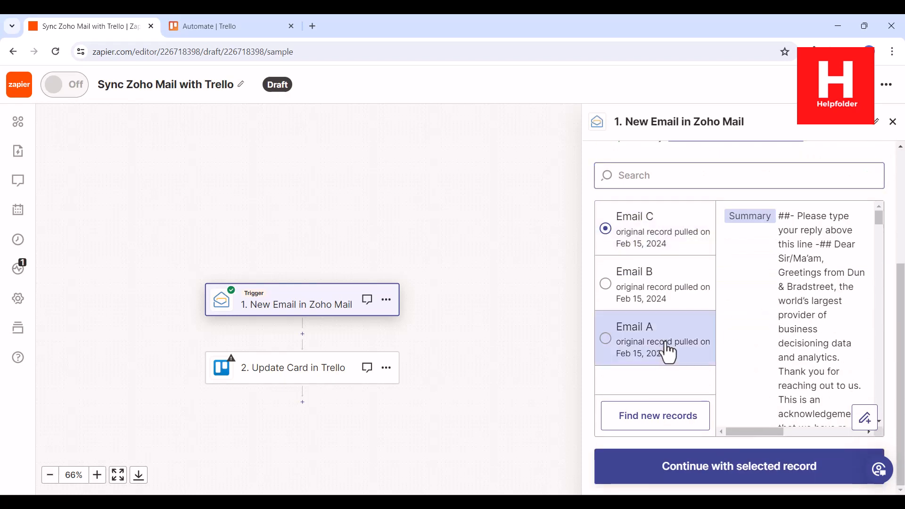
click(740, 466)
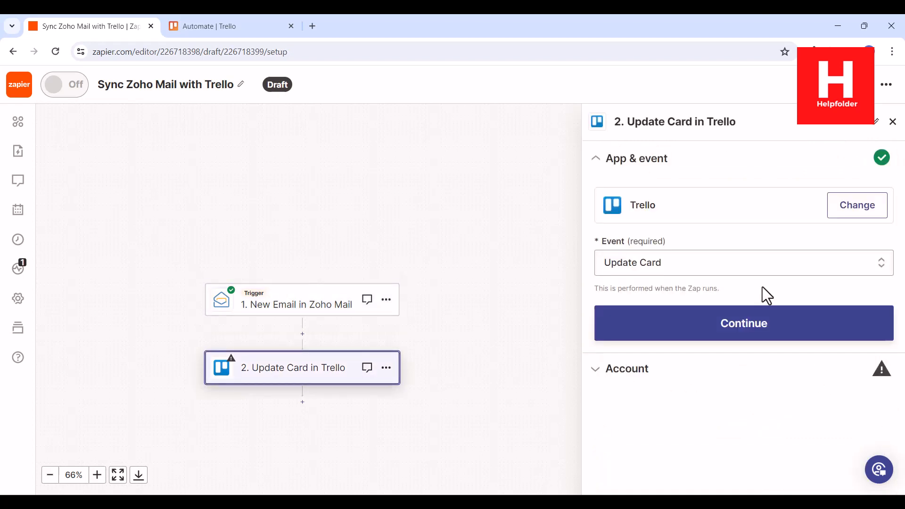
Change the Trello action's event to Create Card and continue with the connected Trello account
click(685, 262)
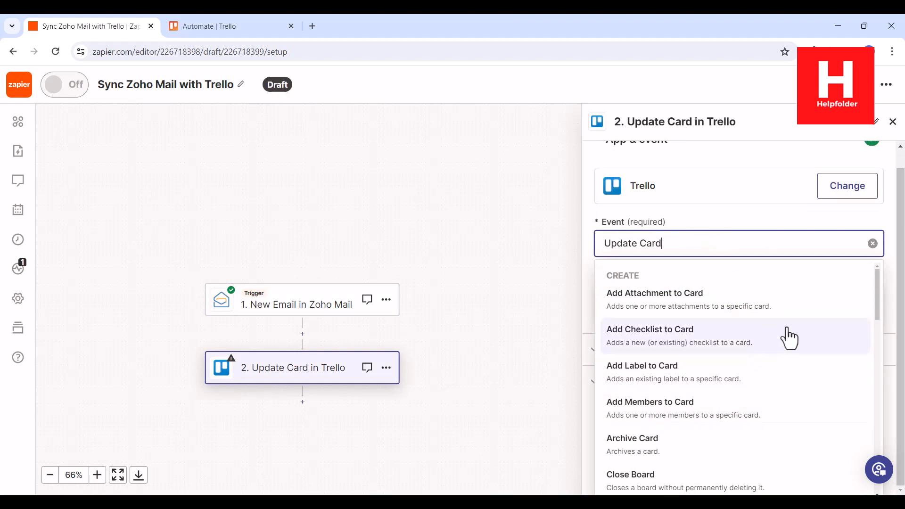
scroll(790, 338, down, 5)
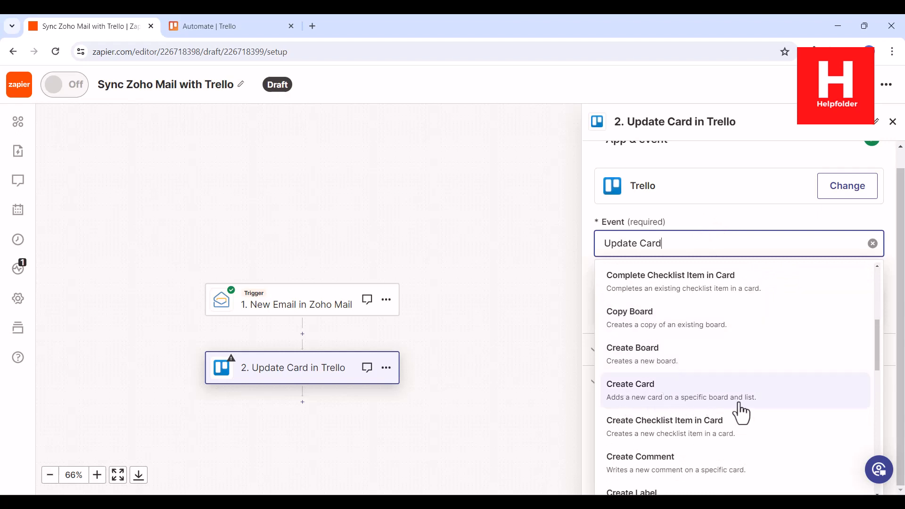
key(Return)
click(745, 327)
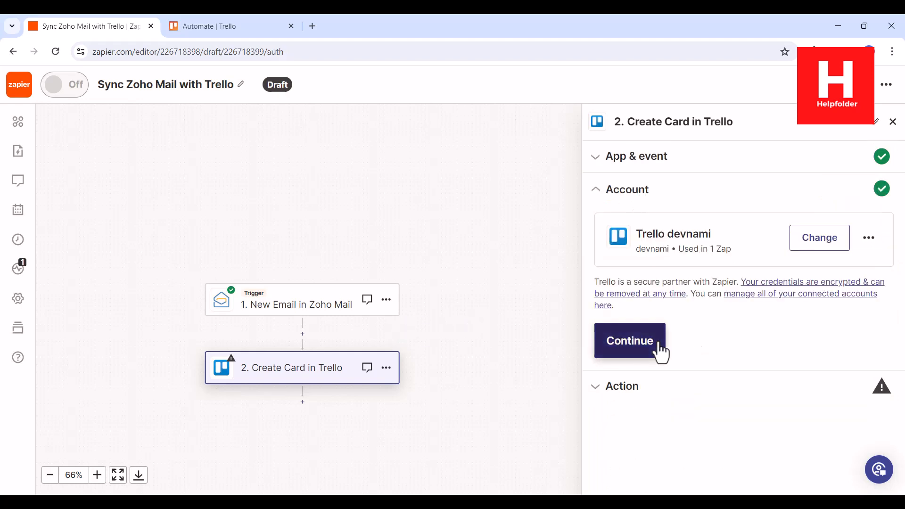
click(659, 351)
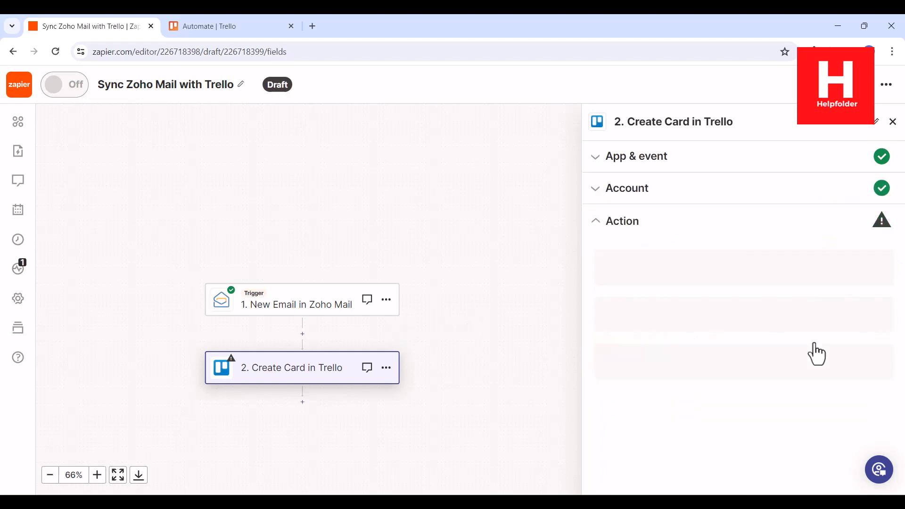
Choose Automate as the Trello board for the new card
click(665, 281)
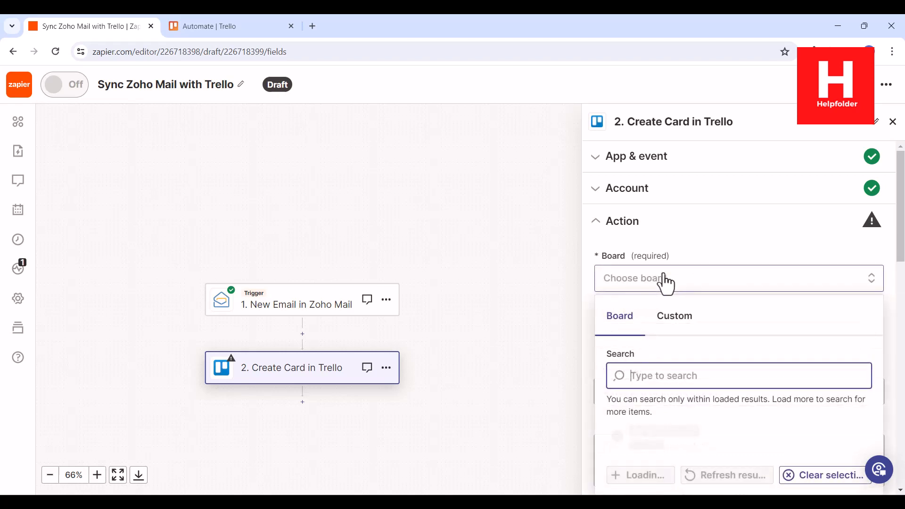
scroll(734, 370, down, 3)
click(712, 370)
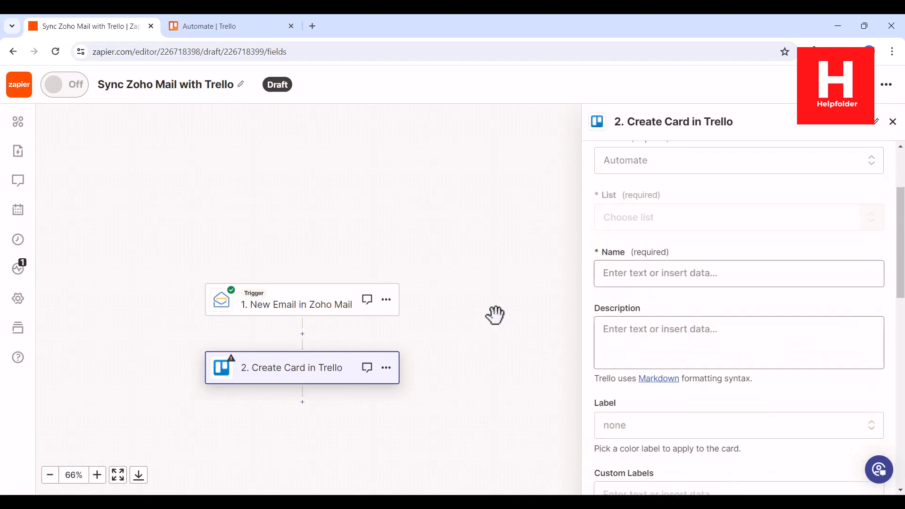
Map the email's Sender to the card's Name and the email's Subject to its Description
click(652, 274)
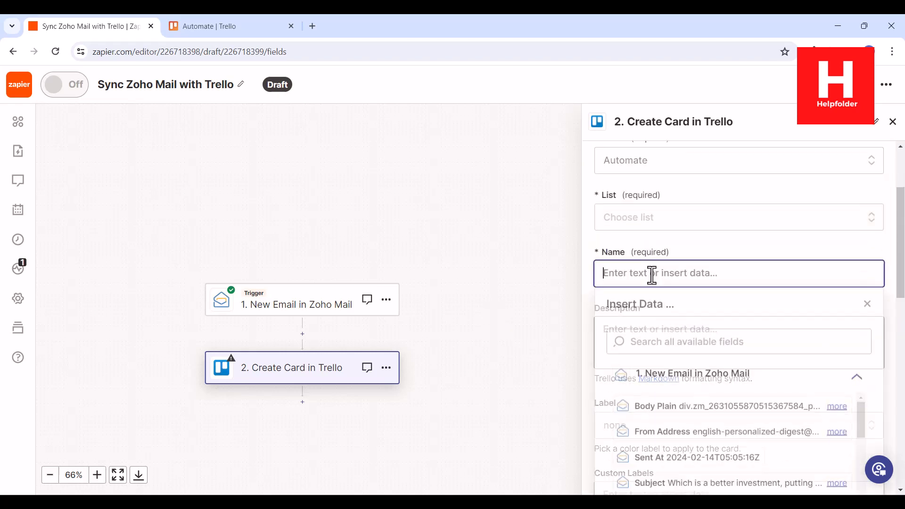
scroll(725, 388, down, 2)
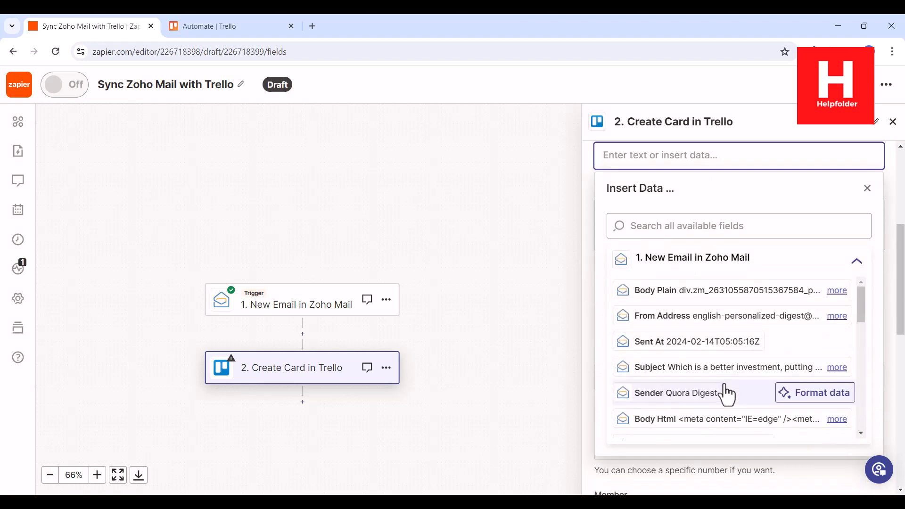
click(686, 391)
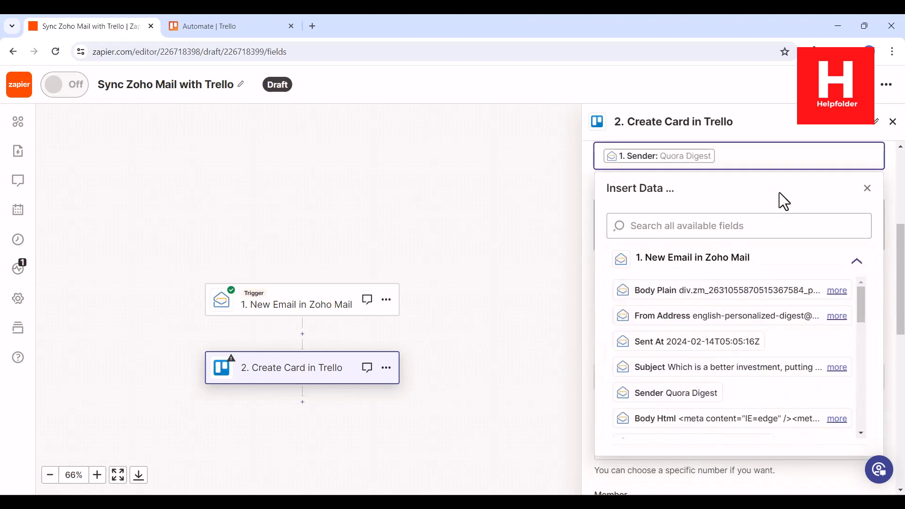
click(897, 185)
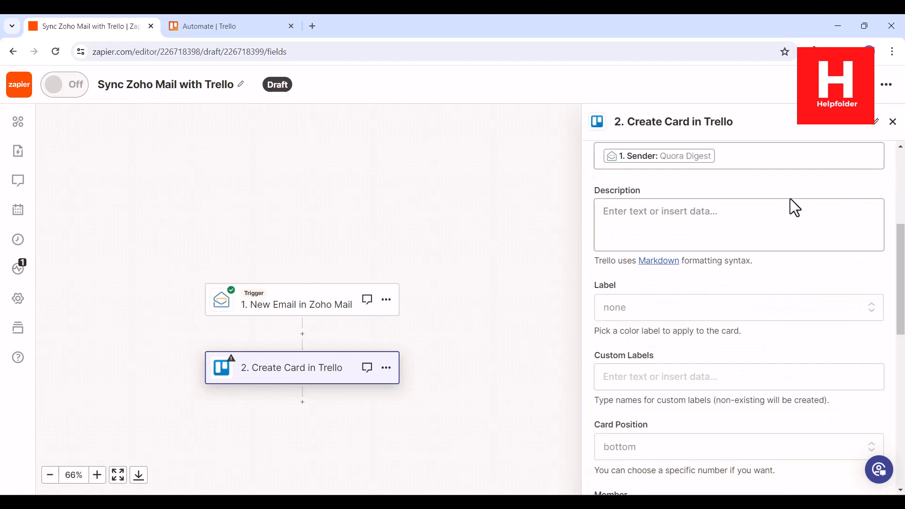
click(665, 224)
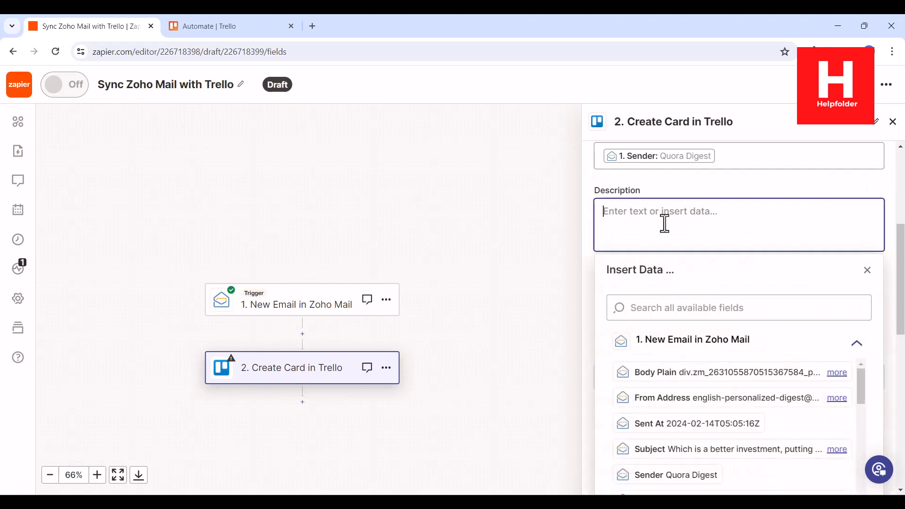
click(687, 452)
click(895, 203)
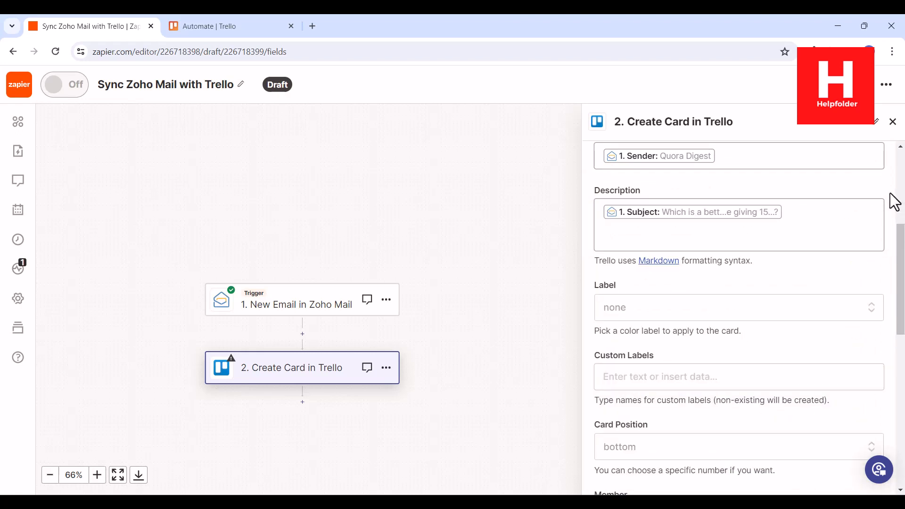
Review the remaining optional card fields and set the card's required List to Zapier
scroll(713, 325, down, 7)
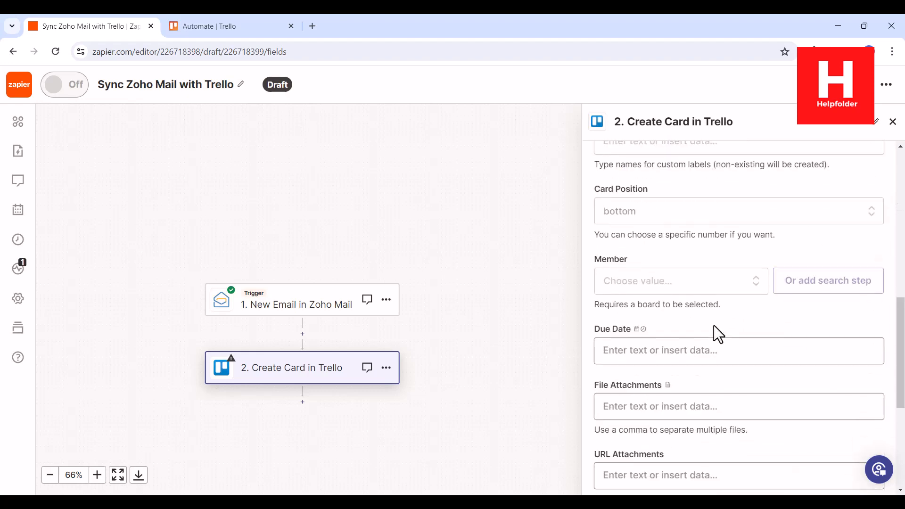
scroll(713, 325, down, 3)
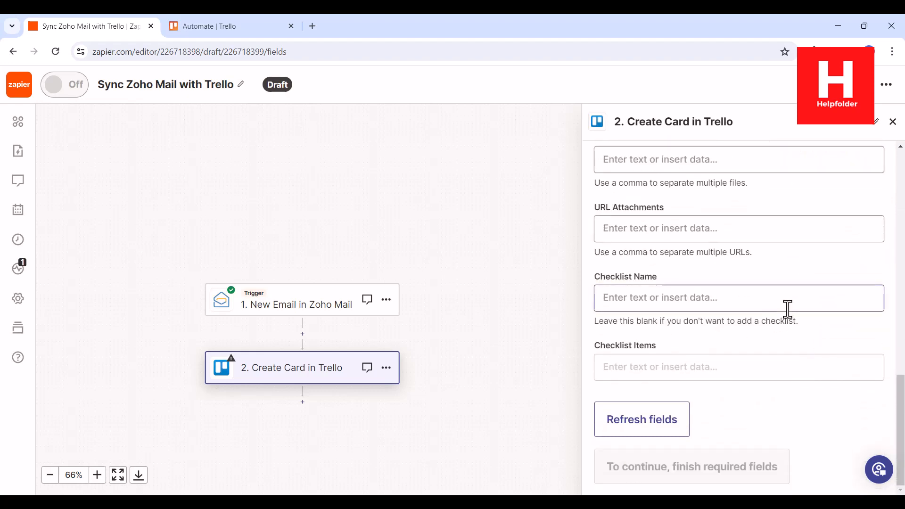
scroll(786, 309, up, 2)
scroll(786, 309, down, 1)
scroll(788, 309, up, 8)
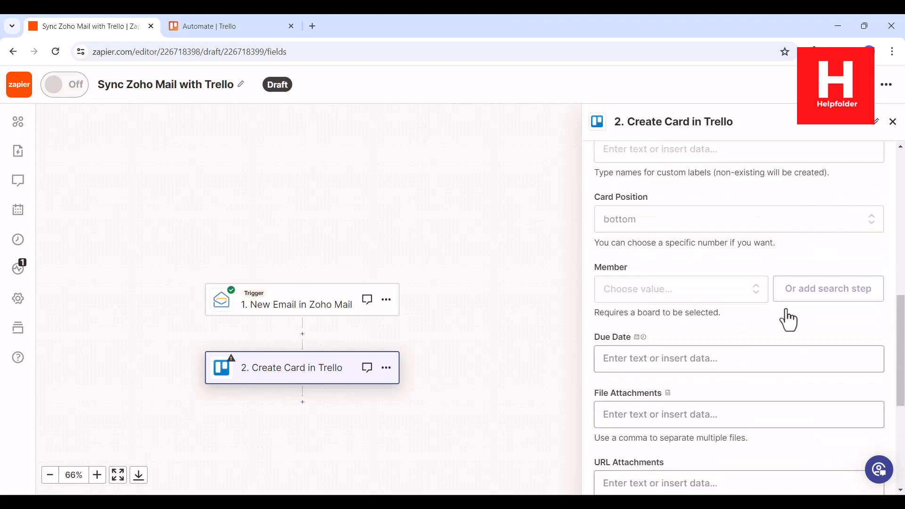
scroll(787, 309, up, 1)
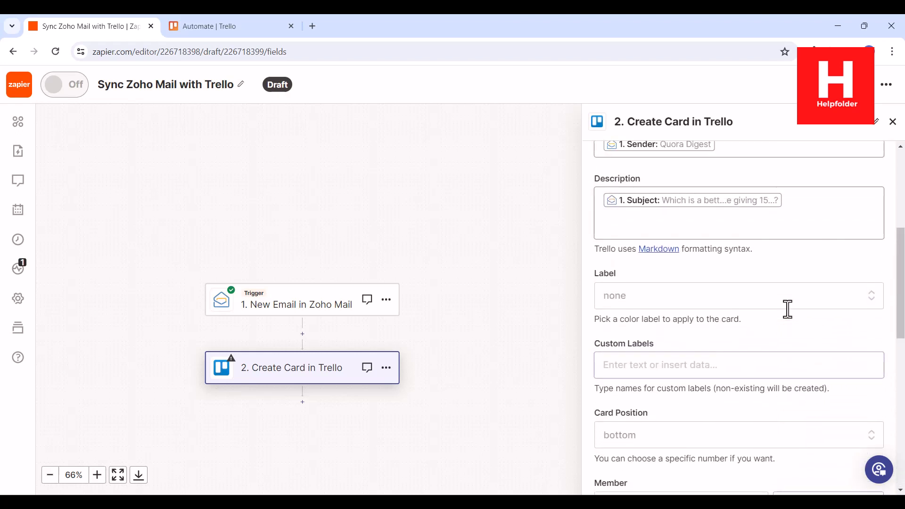
scroll(787, 311, up, 4)
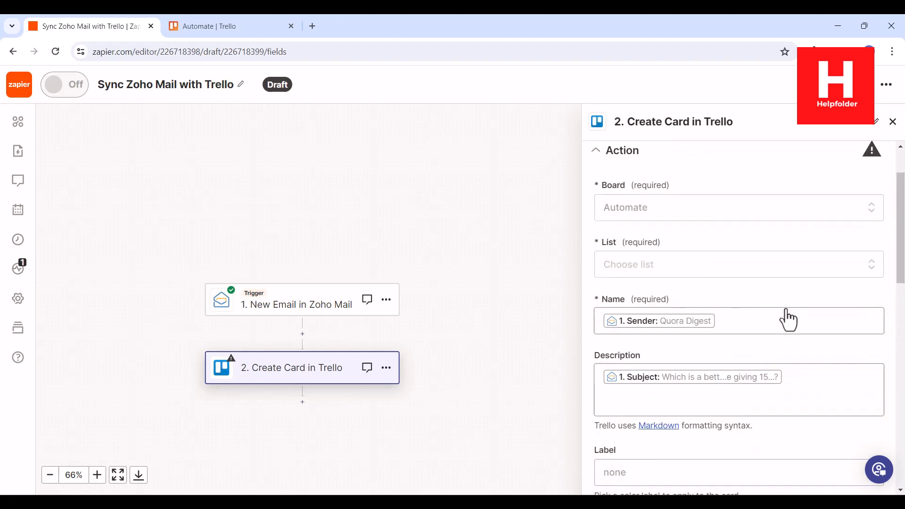
click(656, 266)
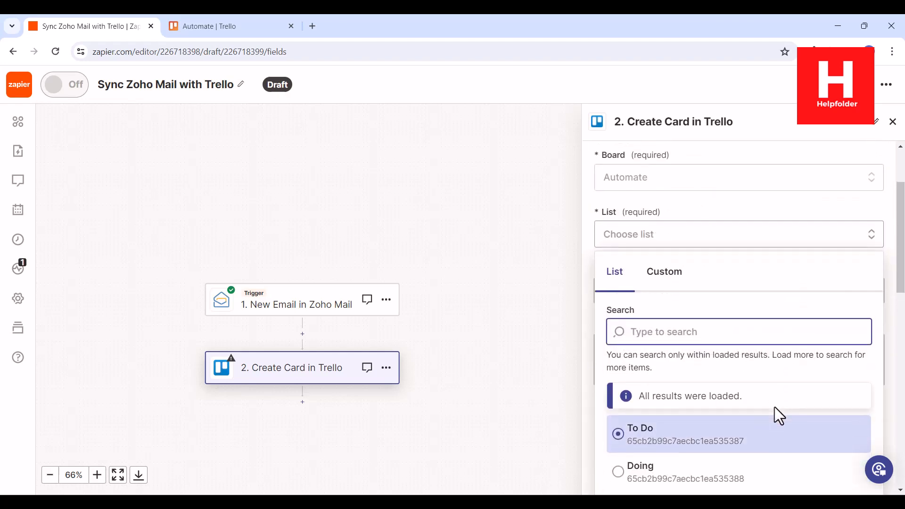
scroll(773, 406, down, 5)
click(661, 359)
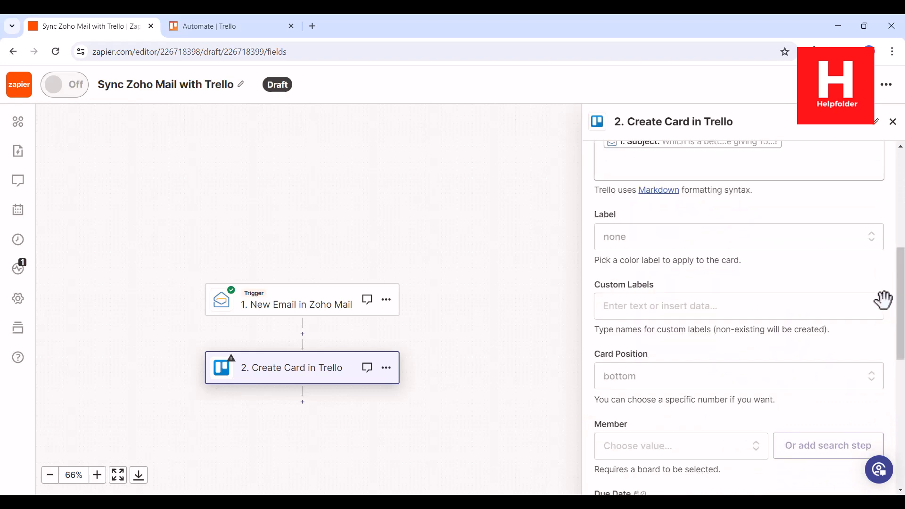
Set the Trello card's color label to blue
click(650, 245)
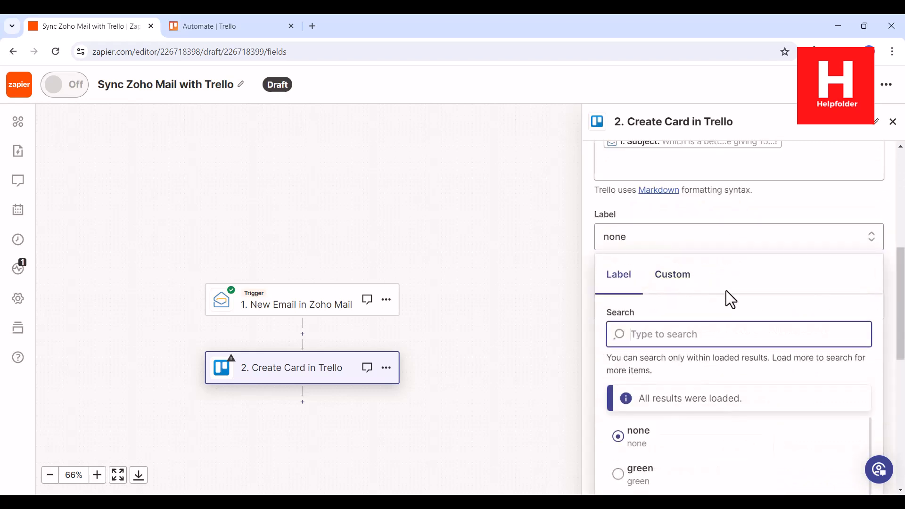
scroll(767, 412, down, 4)
scroll(784, 353, down, 7)
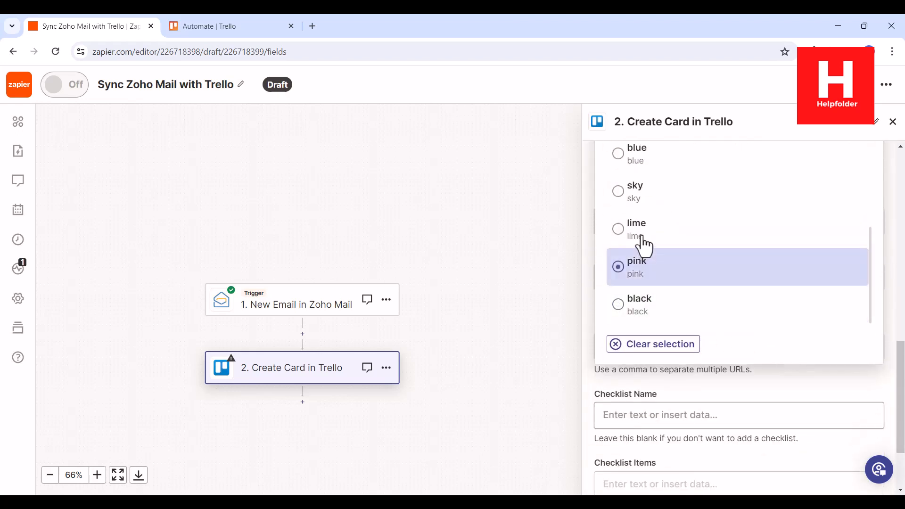
click(647, 160)
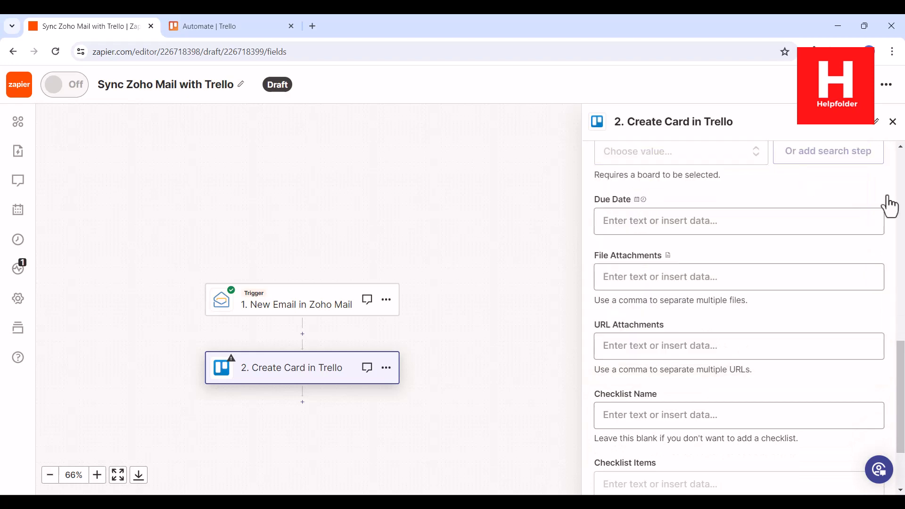
scroll(896, 217, up, 6)
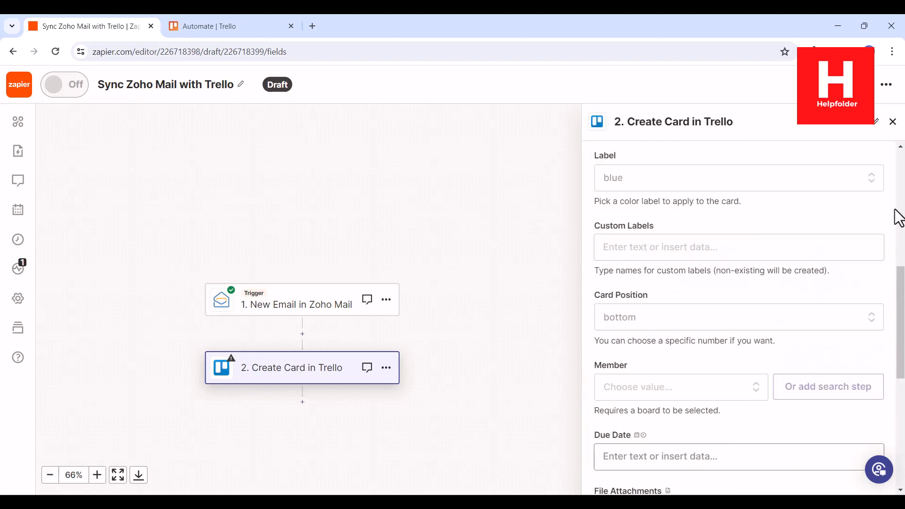
scroll(897, 217, up, 2)
Continue past the card fields, test the Create Card action, and publish the Zap
scroll(897, 216, down, 10)
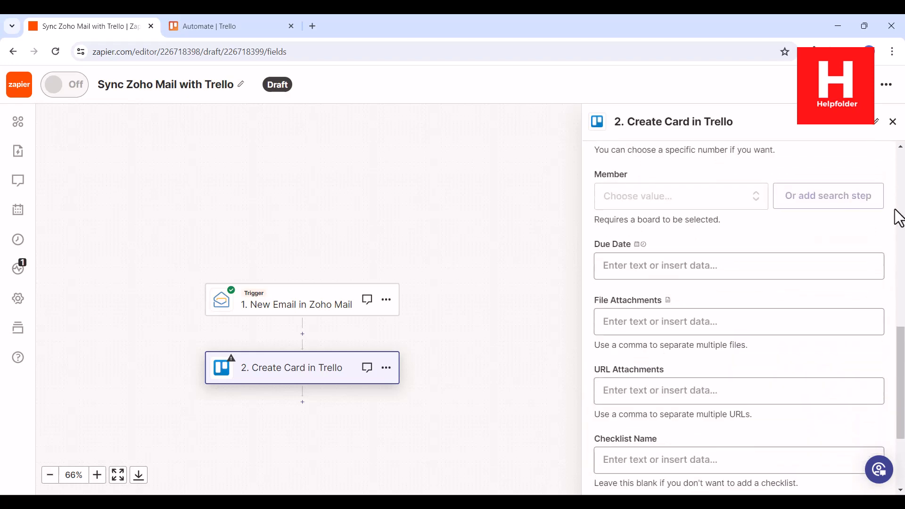
click(754, 445)
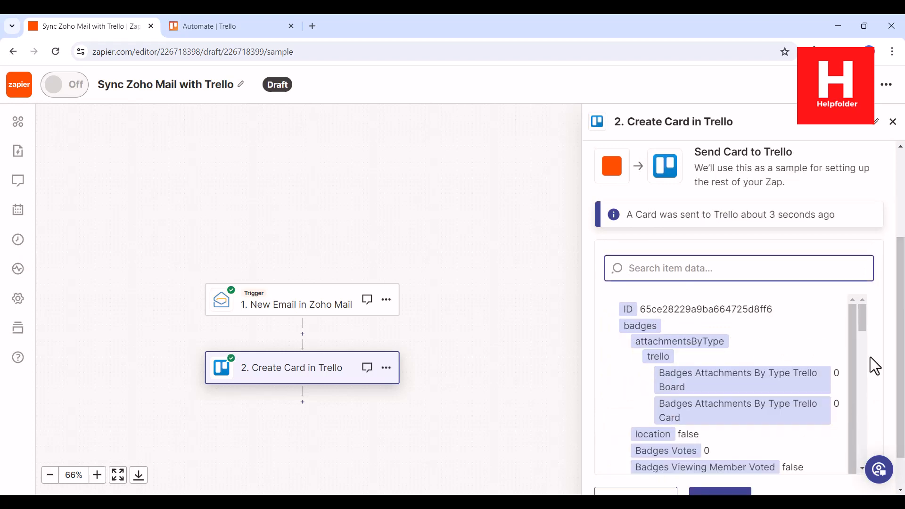
scroll(870, 358, down, 1)
click(738, 470)
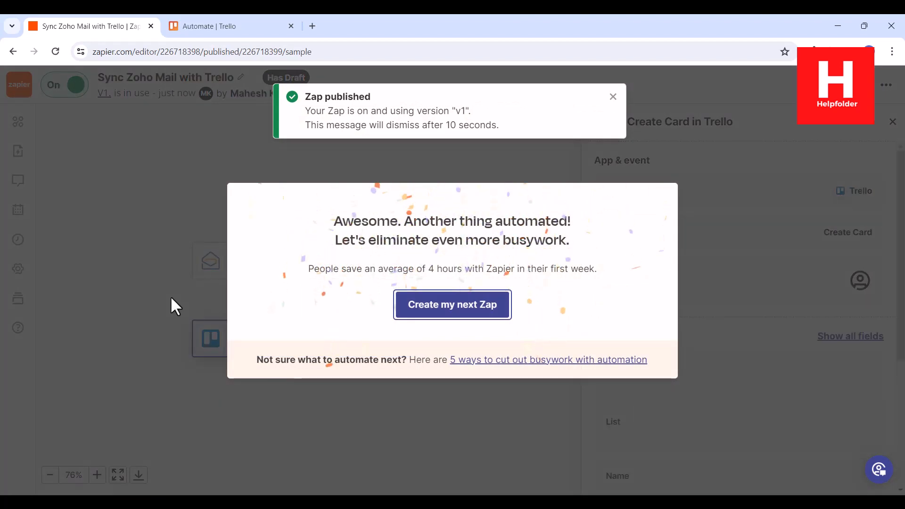
Switch to the Trello Automate board, check the Quora Digest card's label and description, close it, and return to Zapier
click(206, 31)
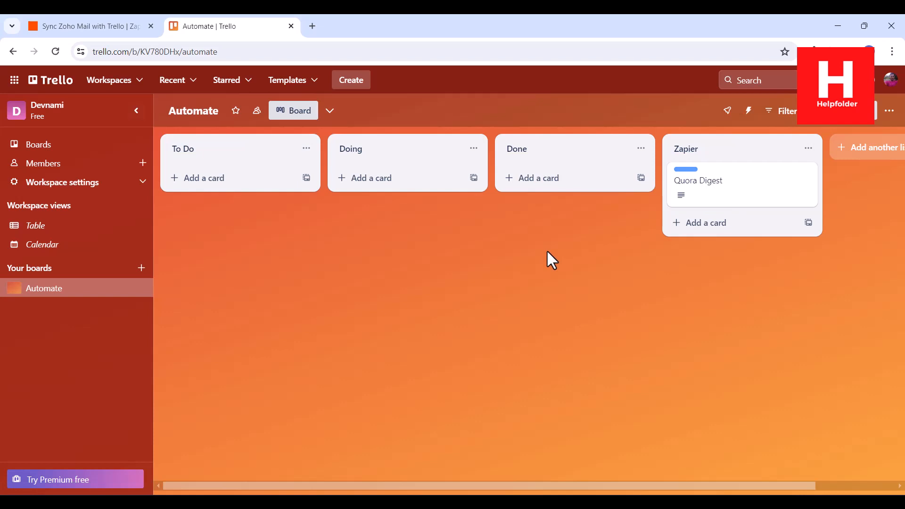
click(747, 190)
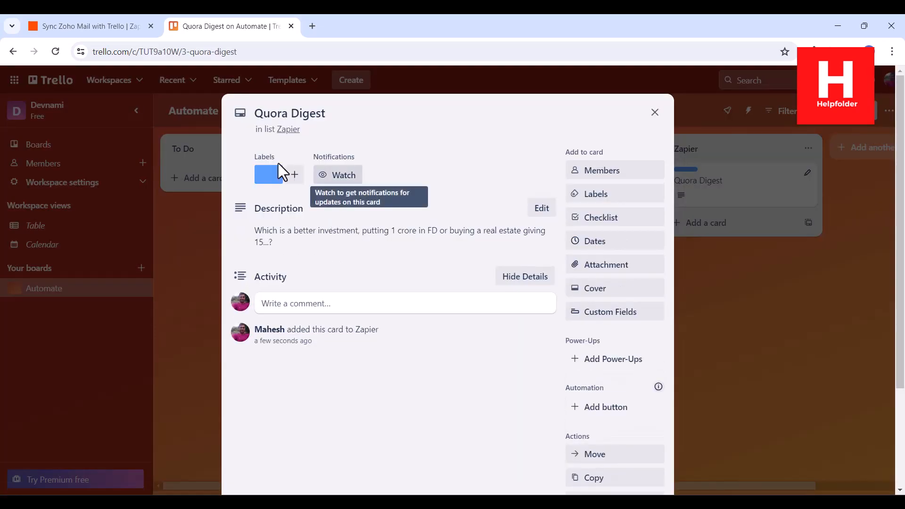
click(258, 112)
click(253, 129)
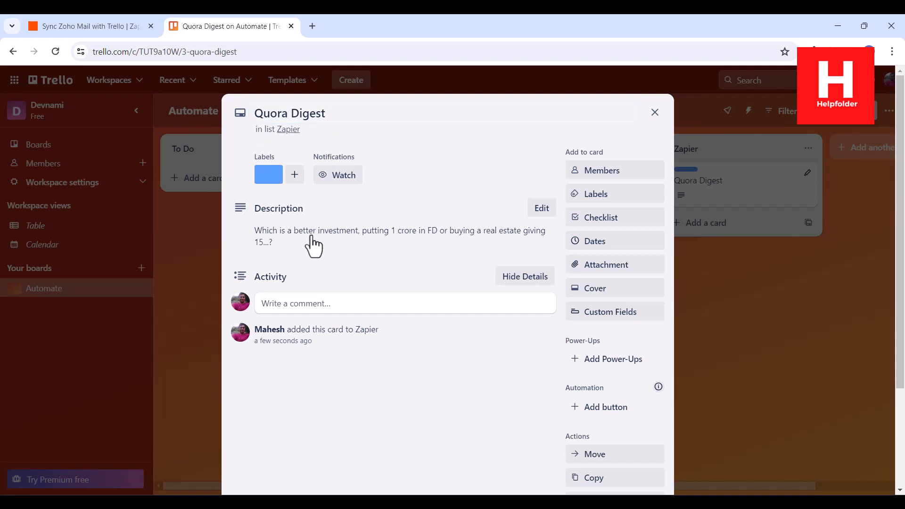
click(654, 113)
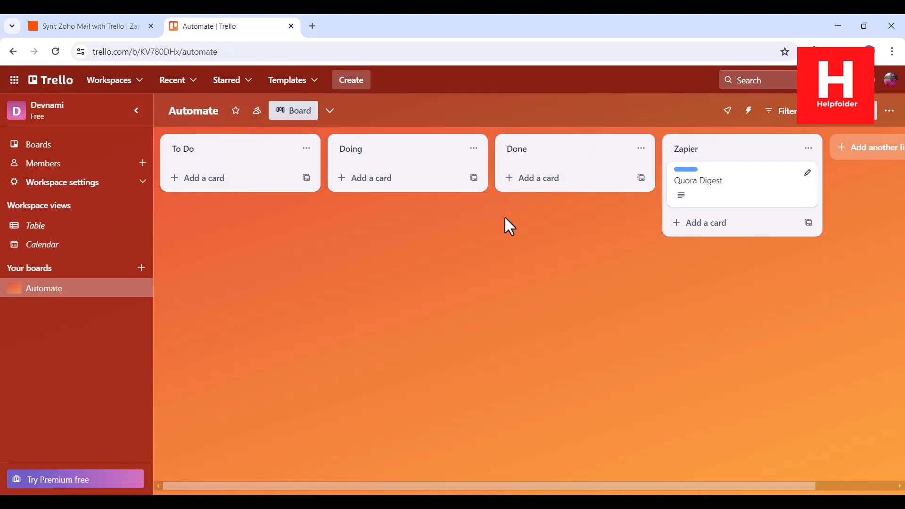
click(113, 29)
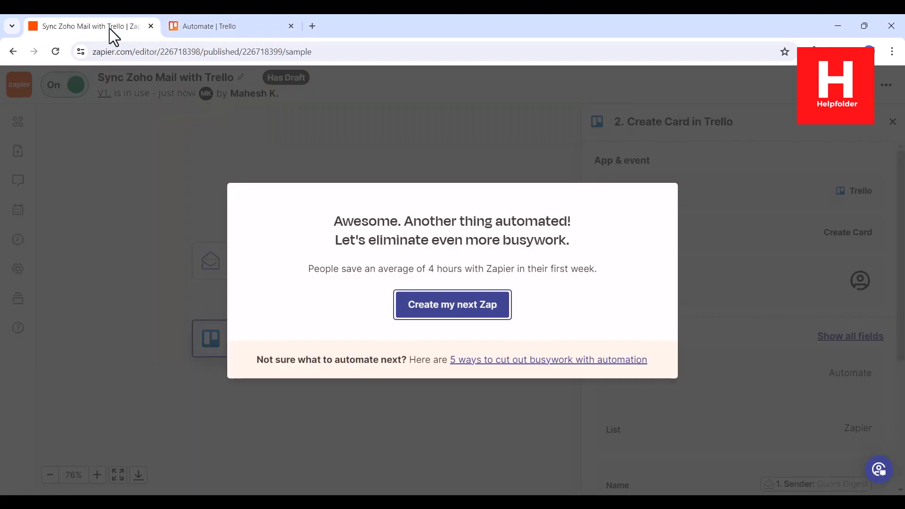